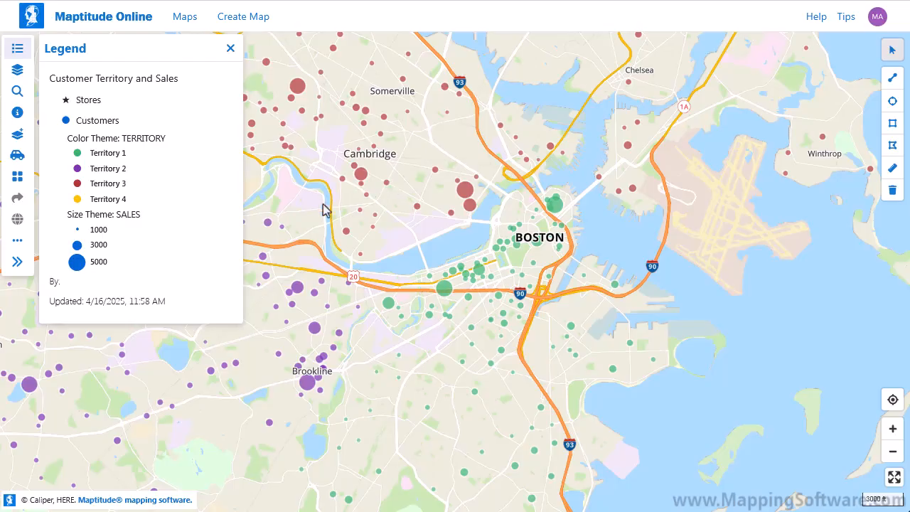
- Expand the side toolbar to show its labels, zoom into central Boston, and bring the airport area into view
click(17, 265)
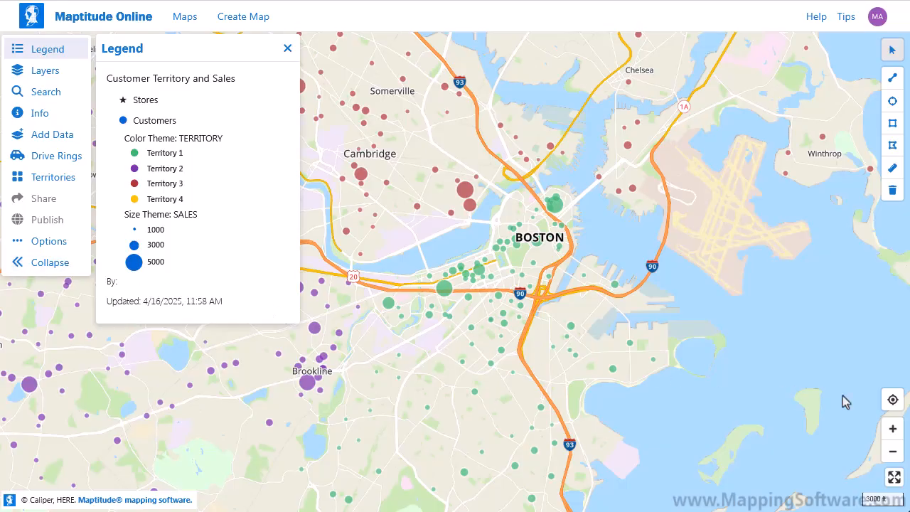
click(892, 431)
click(892, 430)
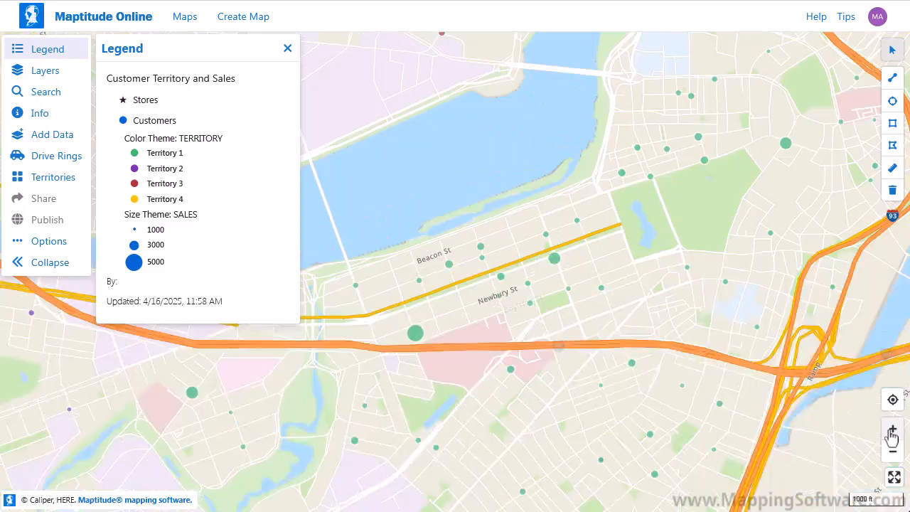
click(892, 431)
click(892, 434)
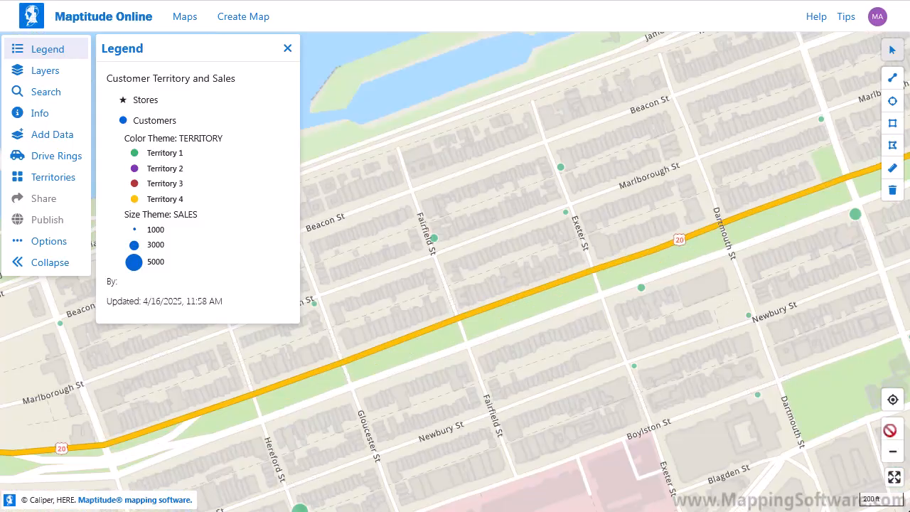
click(893, 453)
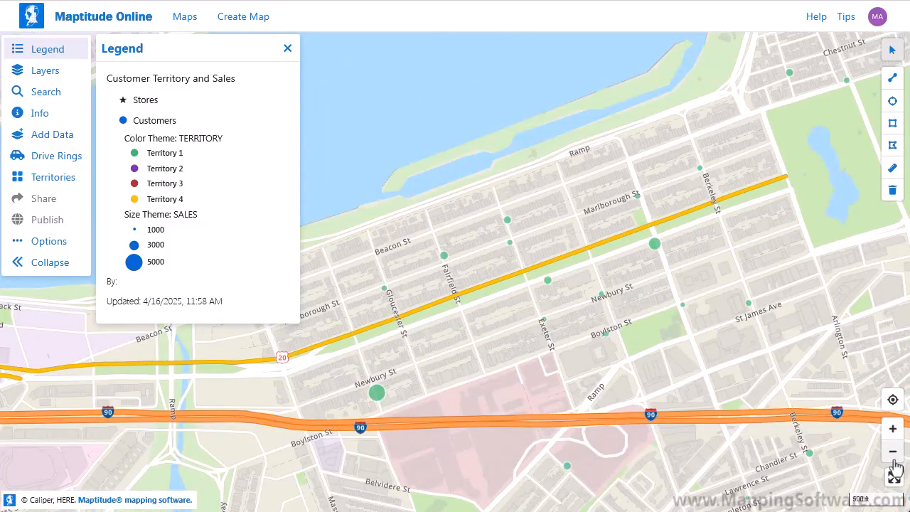
click(893, 456)
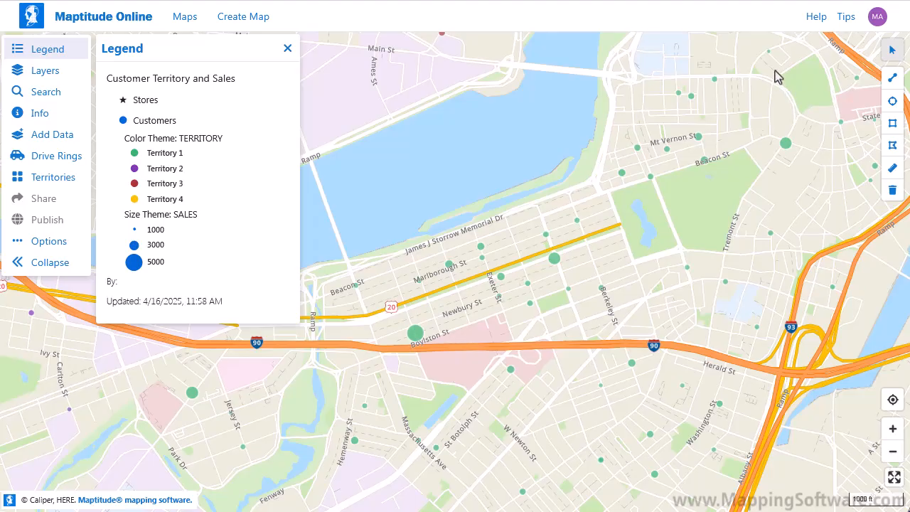
drag(761, 91, 10, 477)
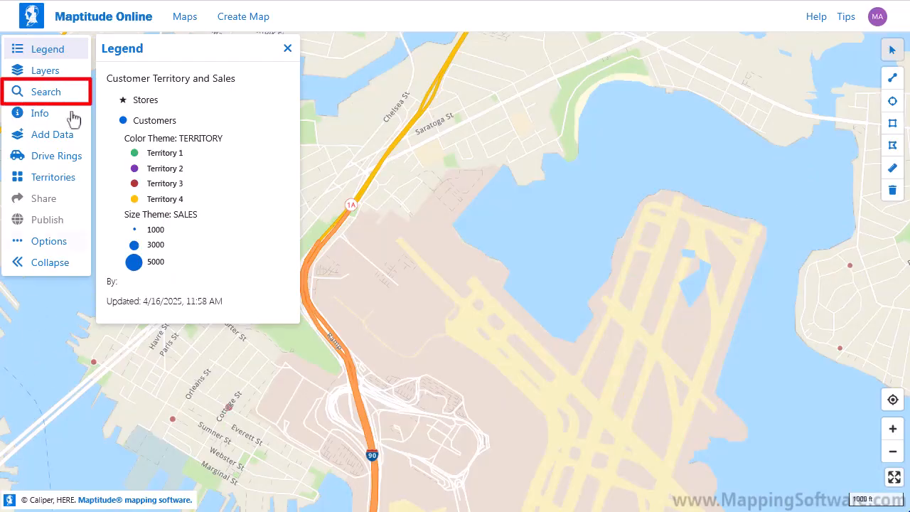
- Search the map for ZIP code 02461 and clear the location marker and feature information
click(51, 99)
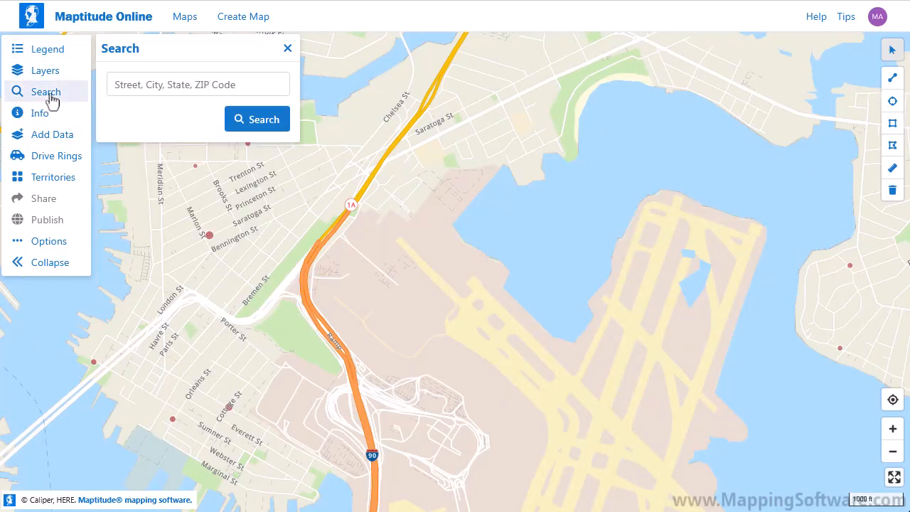
click(135, 81)
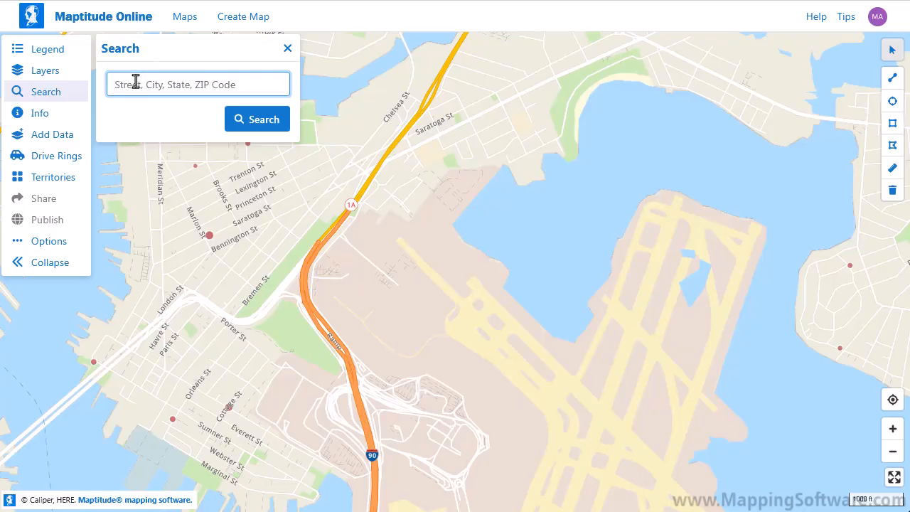
text(02461)
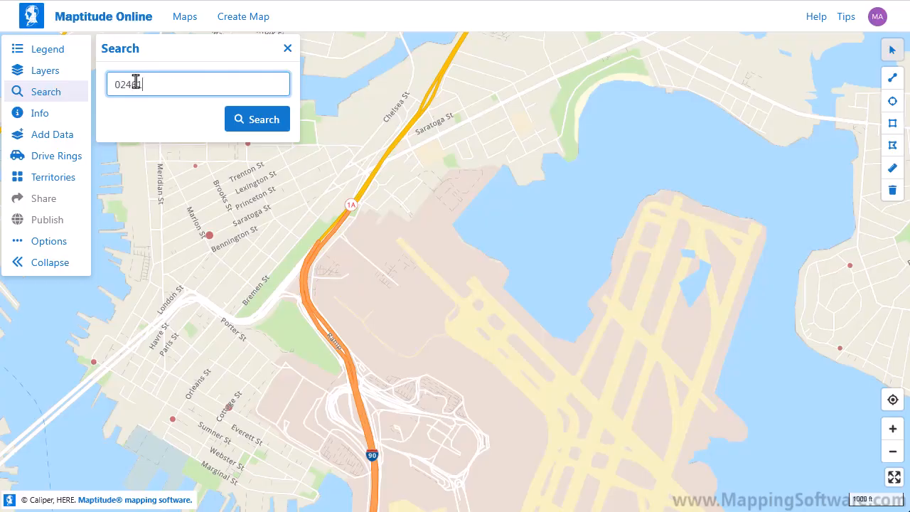
click(268, 134)
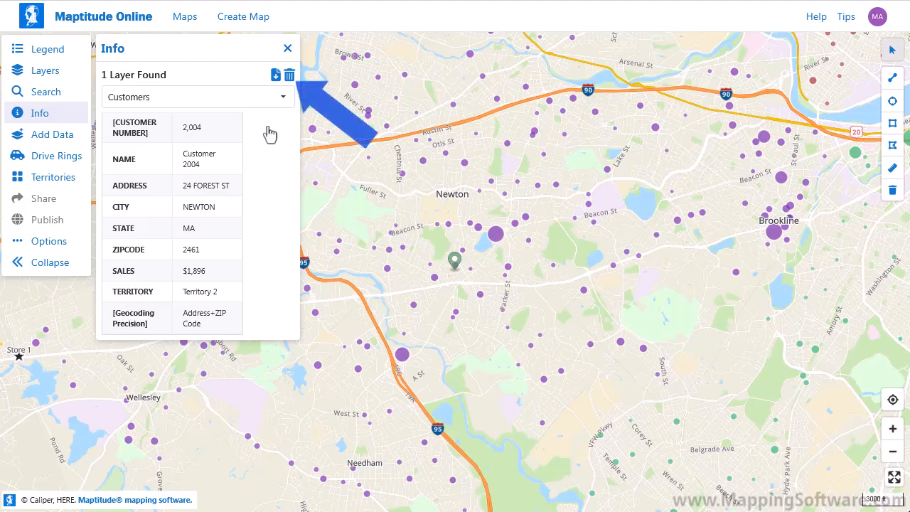
click(290, 75)
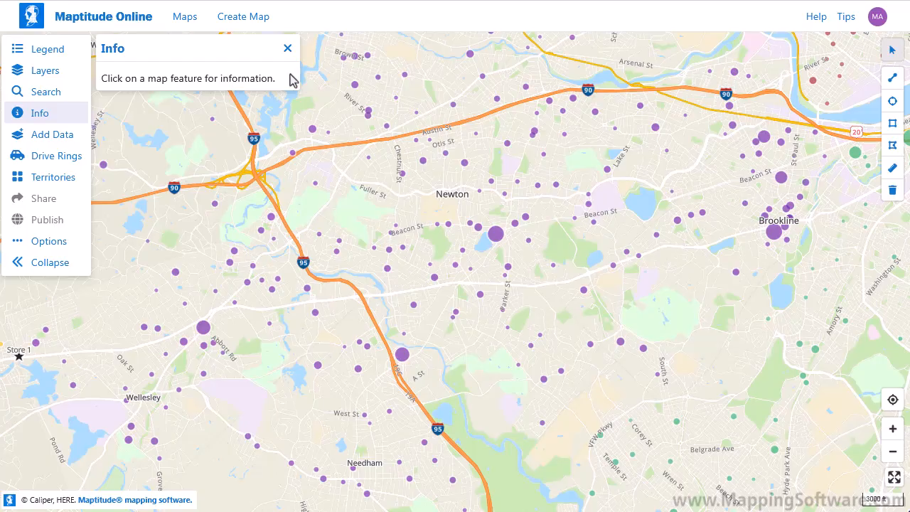
- Zoom the map to the full extent of the Customers layer
click(46, 74)
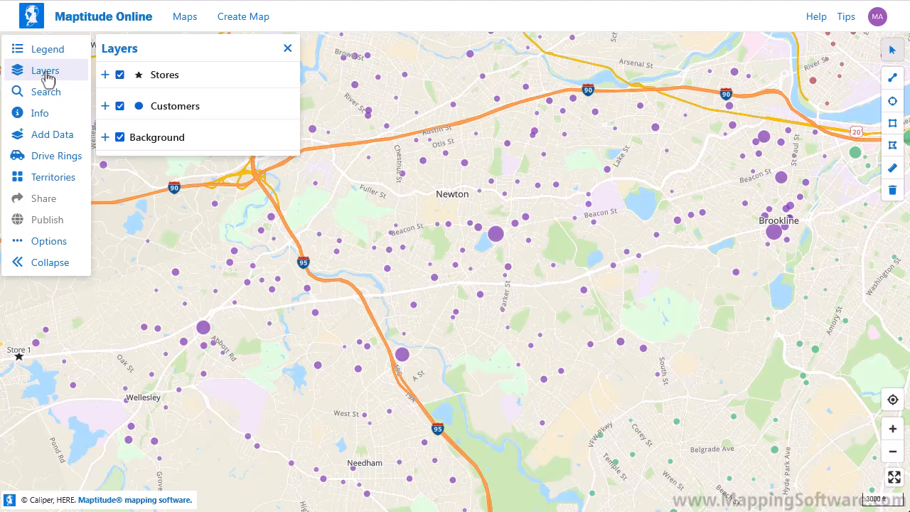
click(104, 108)
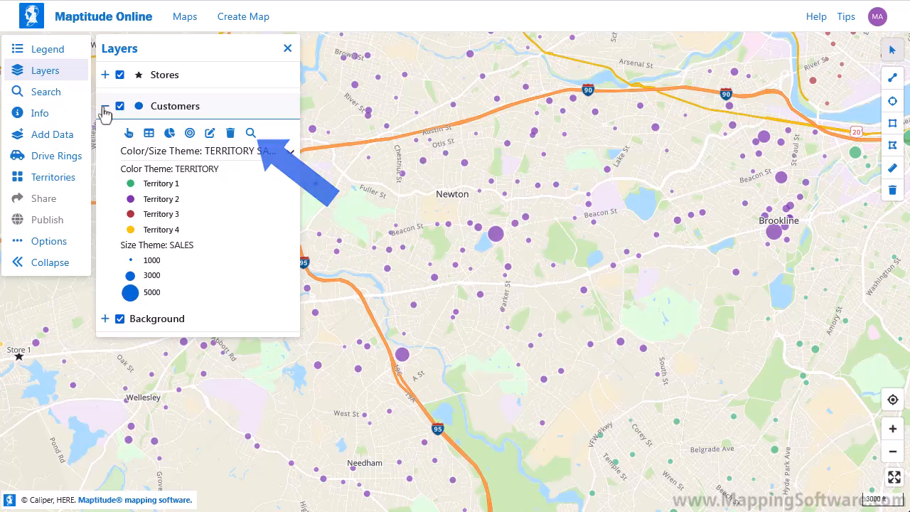
click(257, 140)
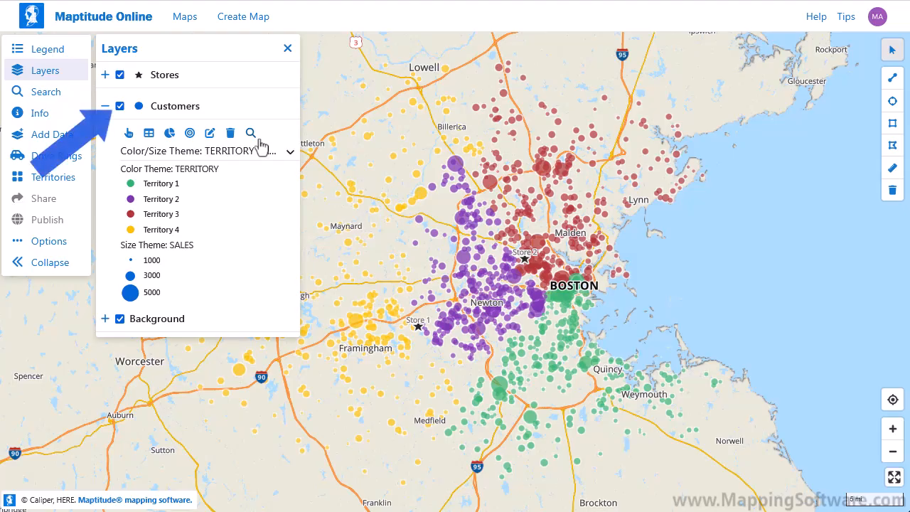
- Hide and redisplay the Customers layer, and do the same with the NAME labels of the Stores layer
click(119, 107)
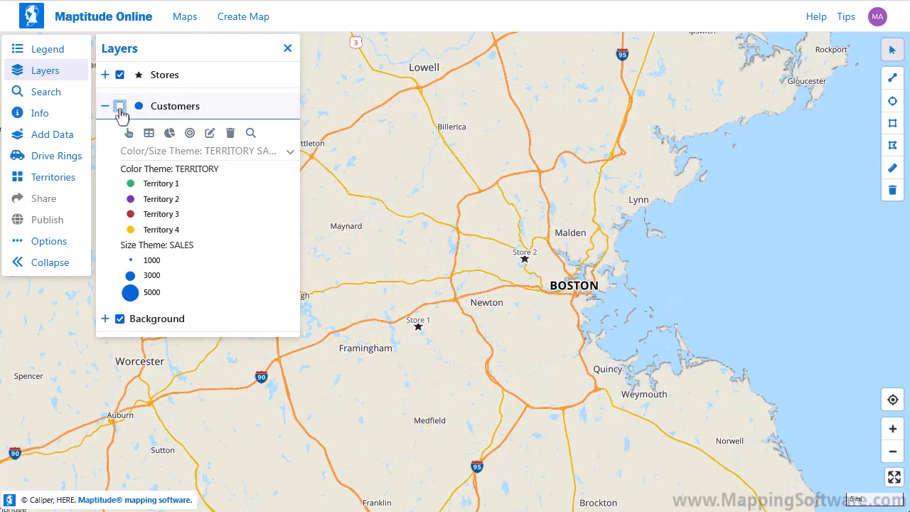
click(120, 106)
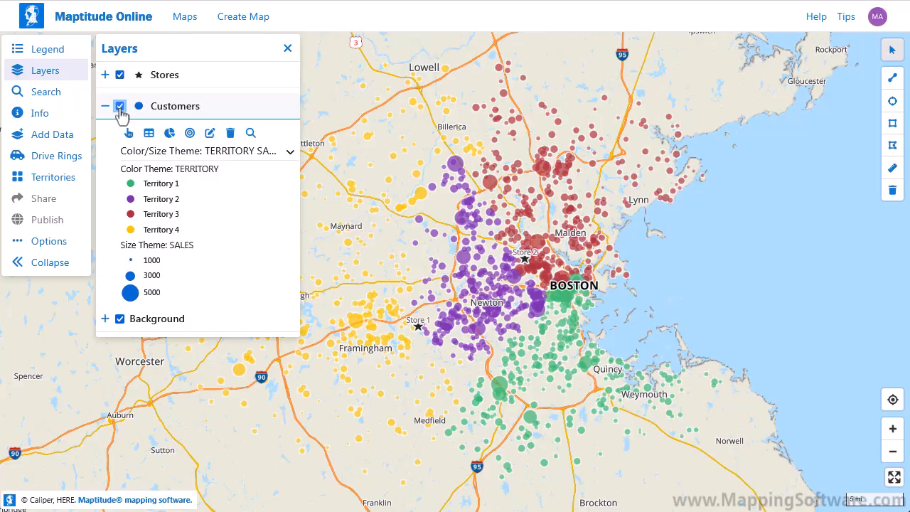
click(105, 75)
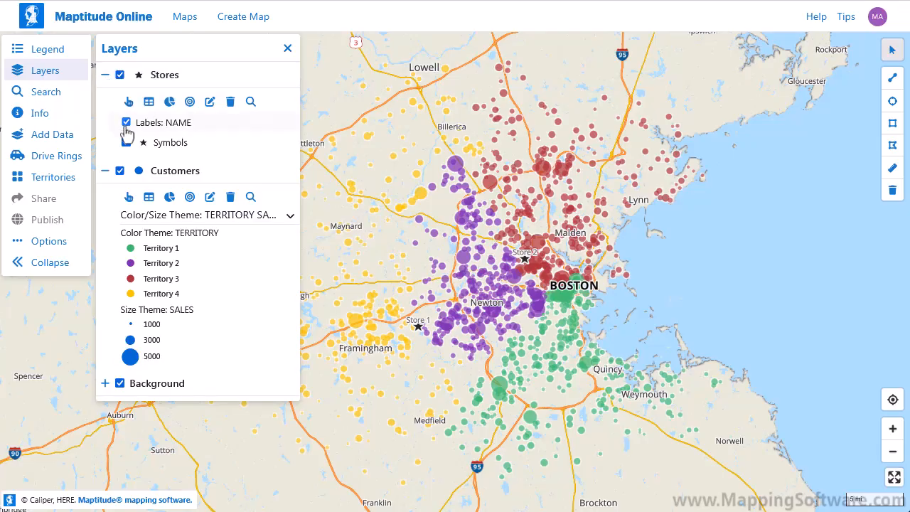
click(125, 127)
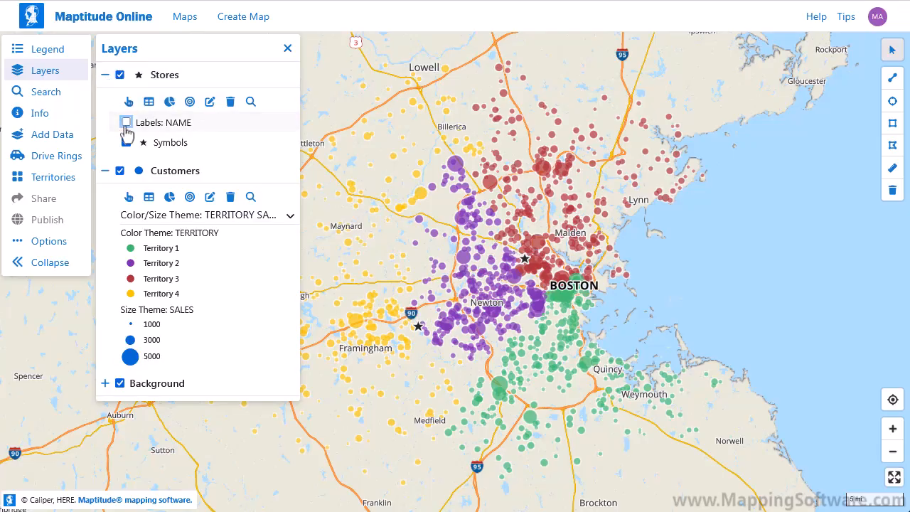
click(125, 127)
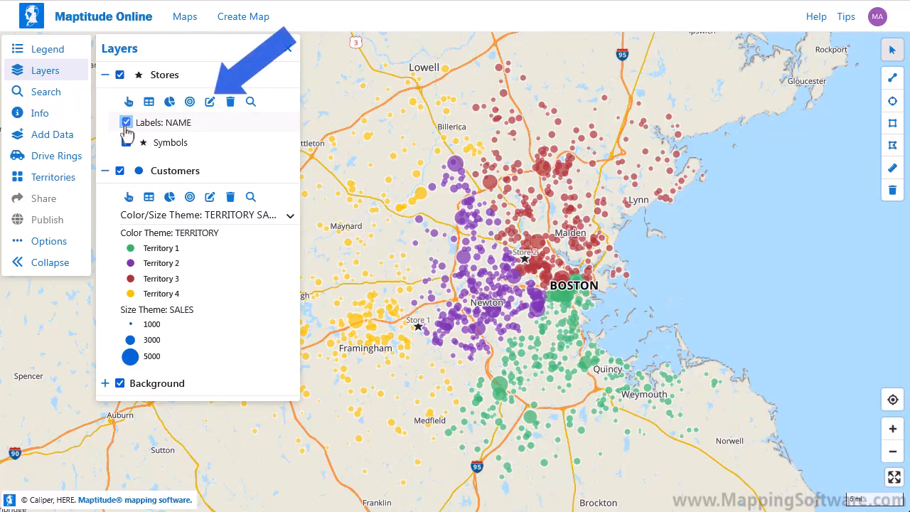
- Open the Stores layer's style for editing and look through the icon library and the custom icon upload without choosing an icon
click(209, 103)
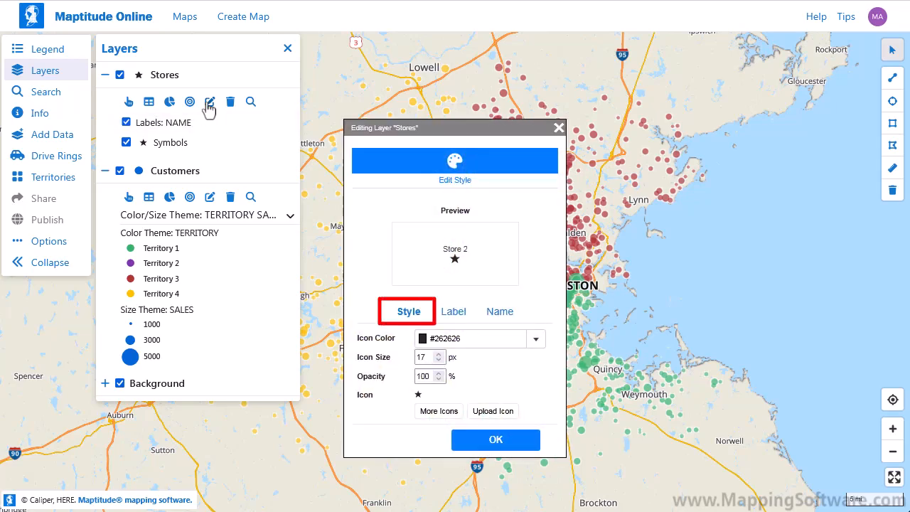
click(438, 412)
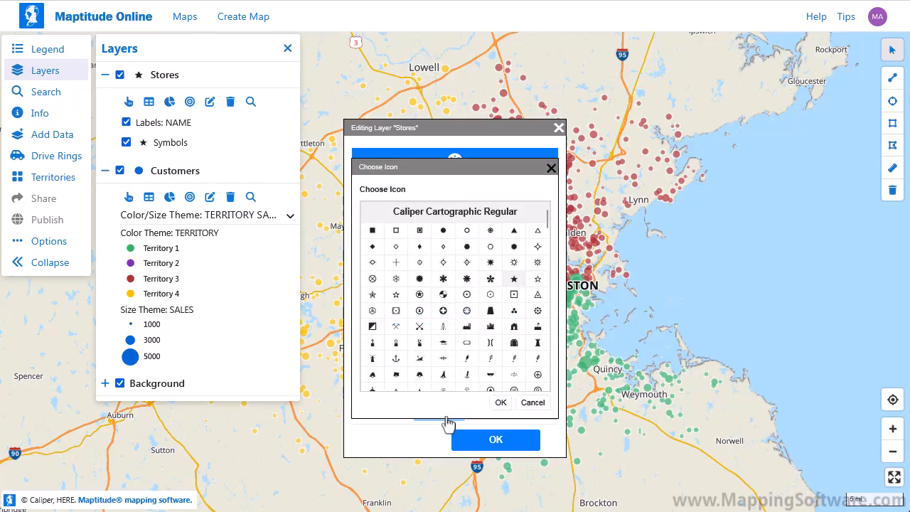
click(533, 402)
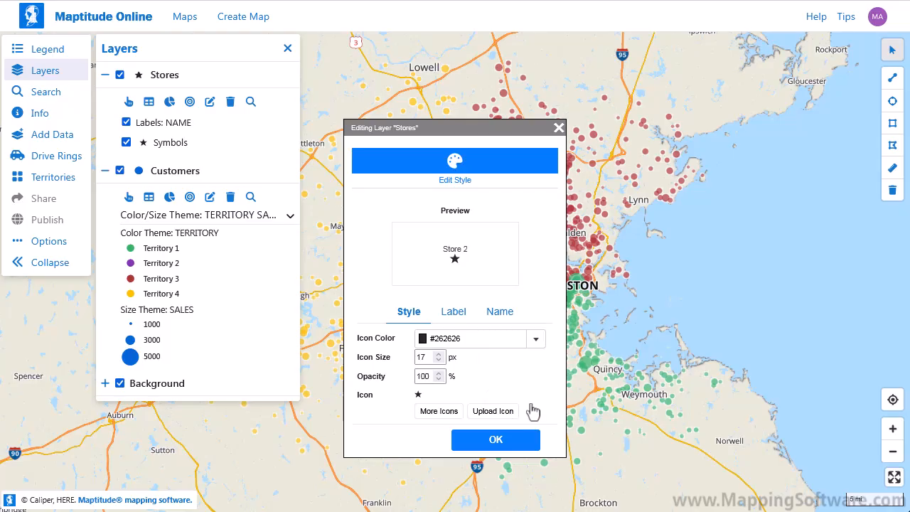
click(492, 412)
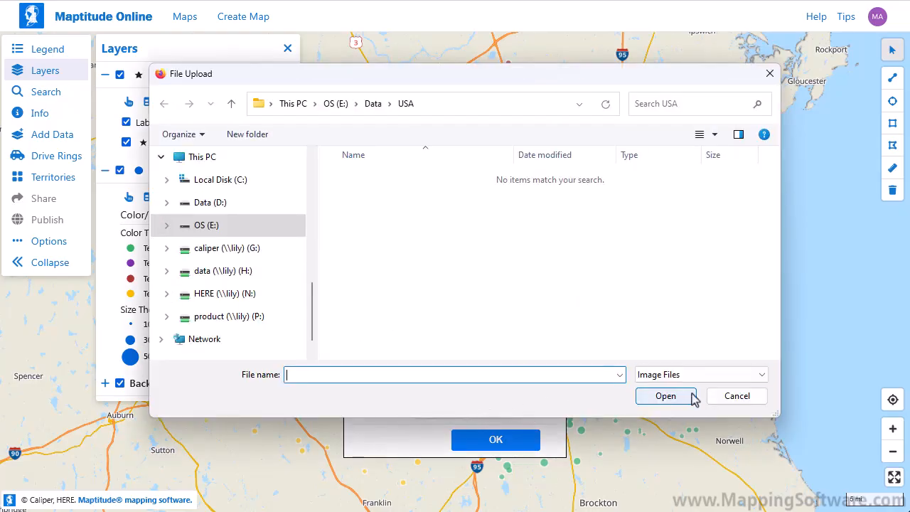
click(717, 397)
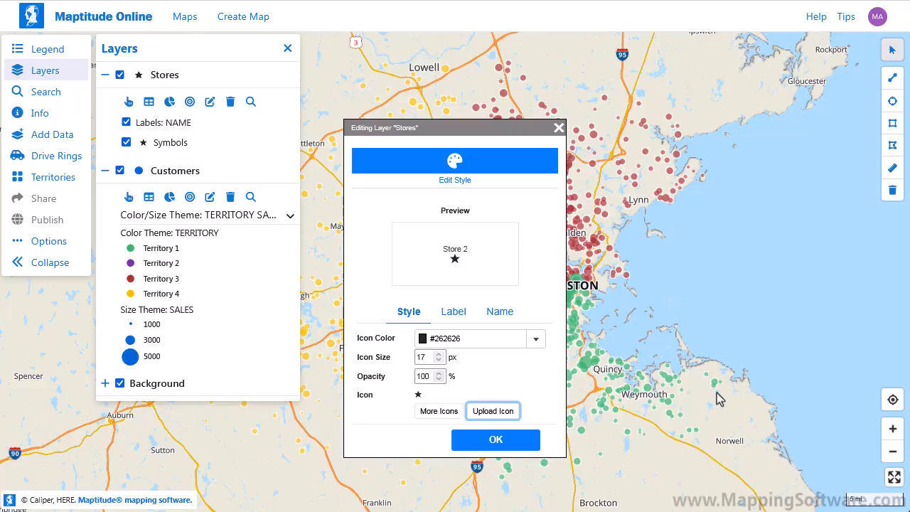
- Set the icon size of the Stores layer to 26 px
click(439, 354)
click(438, 355)
click(439, 354)
click(438, 354)
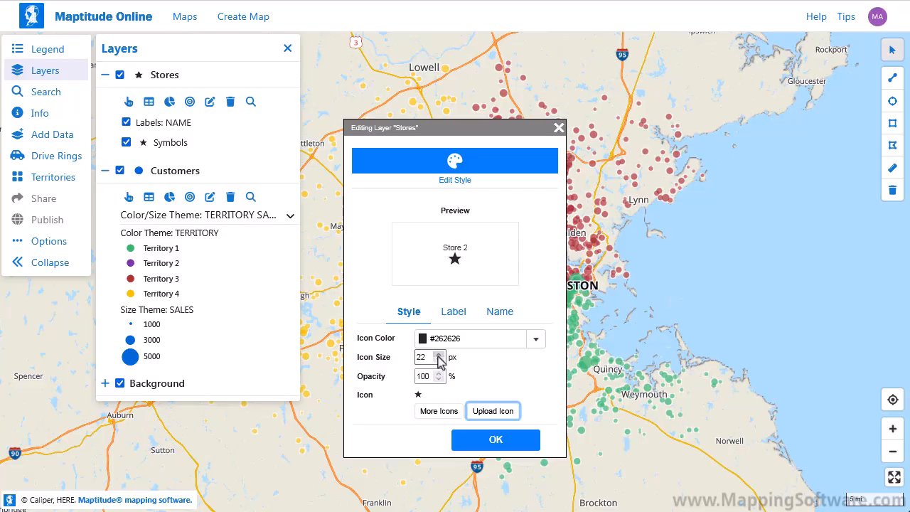
click(438, 354)
click(439, 355)
click(439, 354)
click(438, 354)
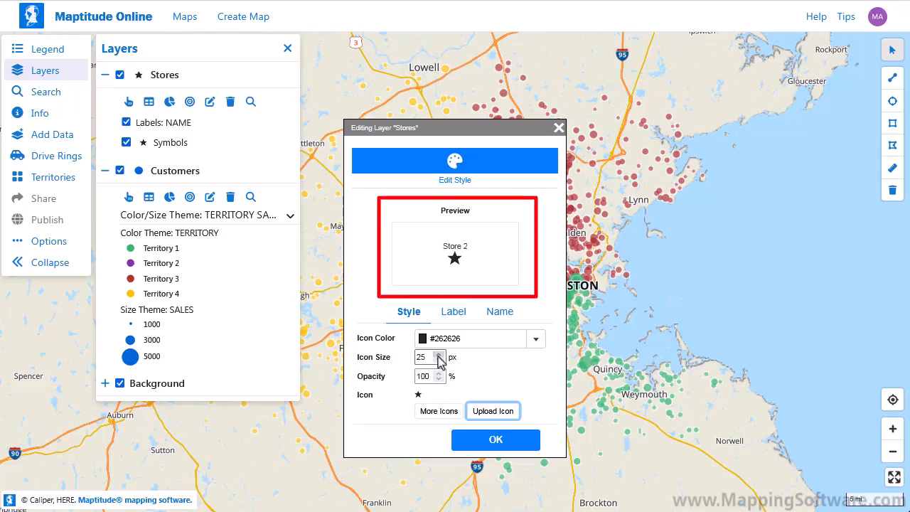
click(438, 354)
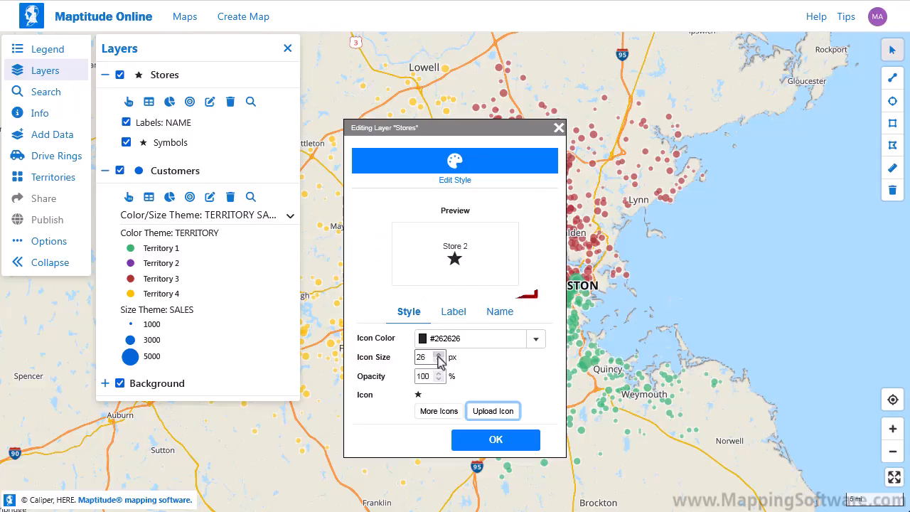
- Set the label size of the Stores layer to 20 px, check the layer name setting, and apply the style changes
click(466, 321)
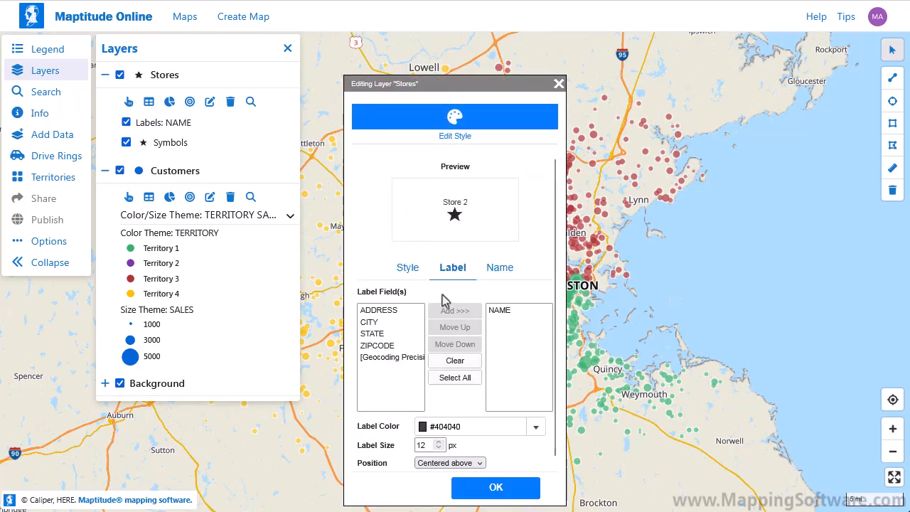
click(439, 442)
click(439, 442)
click(438, 442)
click(438, 442)
click(439, 442)
click(438, 442)
click(438, 442)
click(439, 442)
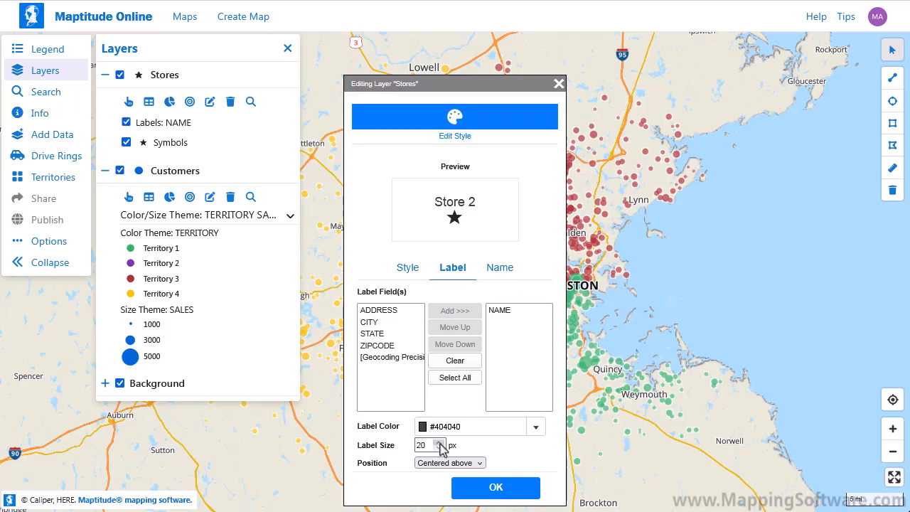
click(506, 271)
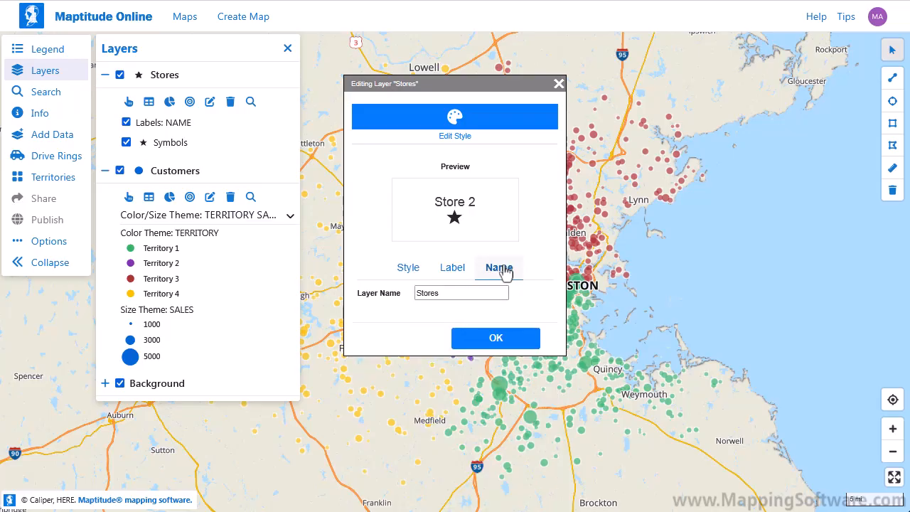
click(492, 339)
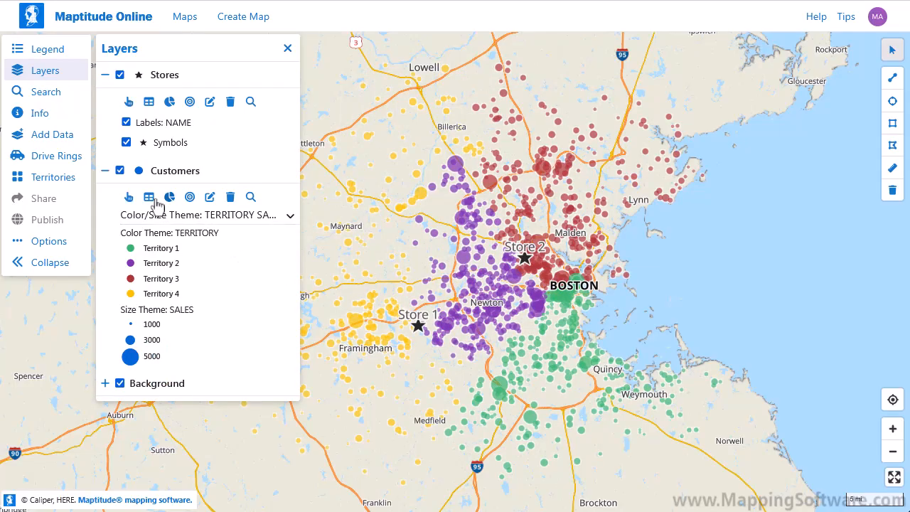
- Collapse the Customers layer, expand the Background layers, and hide and redisplay the US Highway layer
click(106, 173)
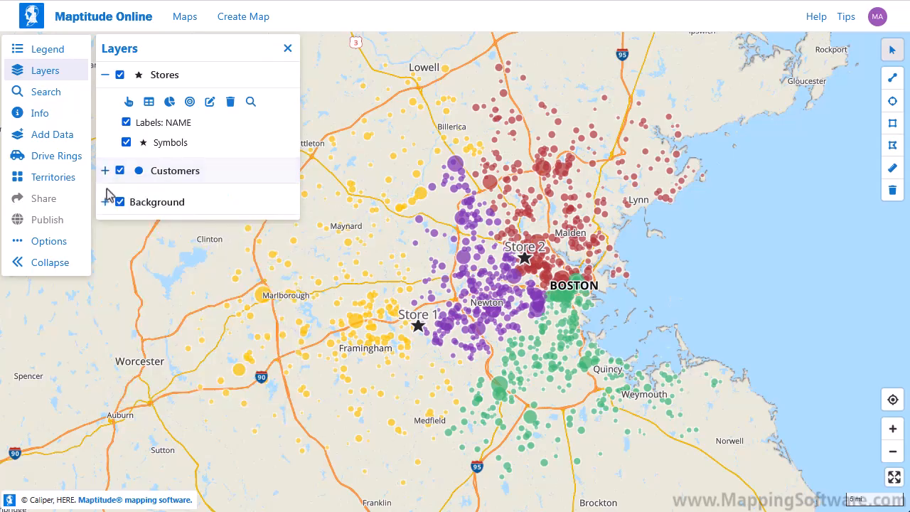
click(105, 202)
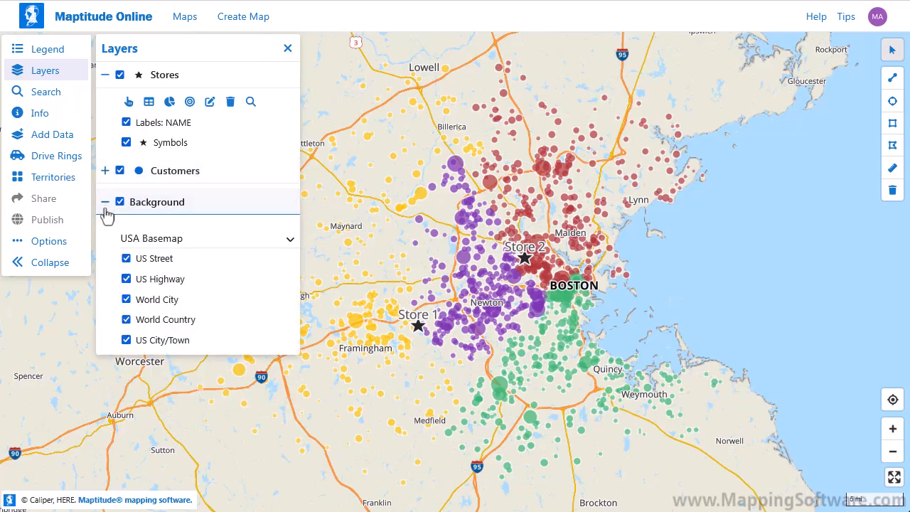
click(126, 279)
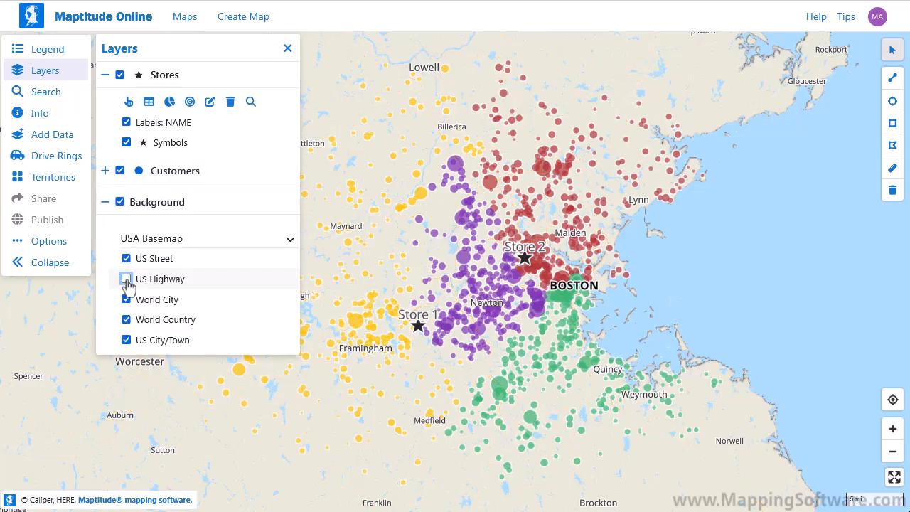
click(126, 280)
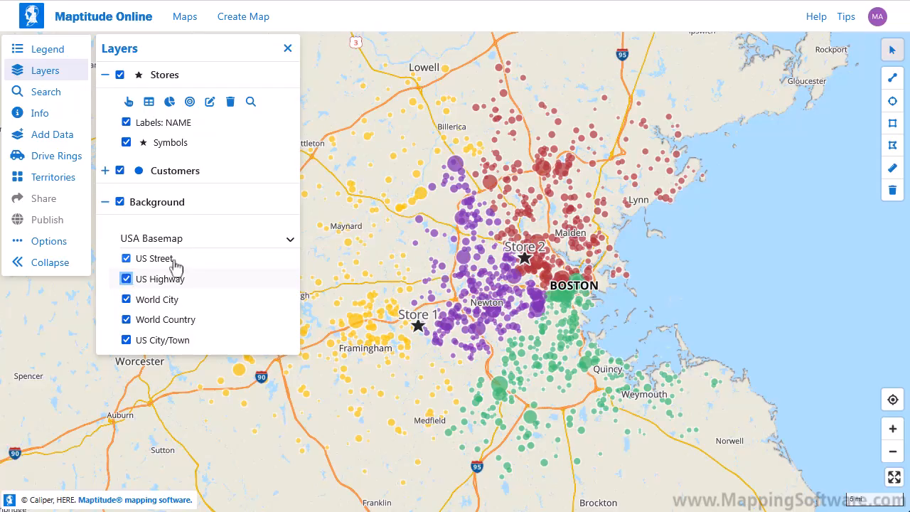
- Switch the map background to World Imagery and back to USA Basemap
click(229, 241)
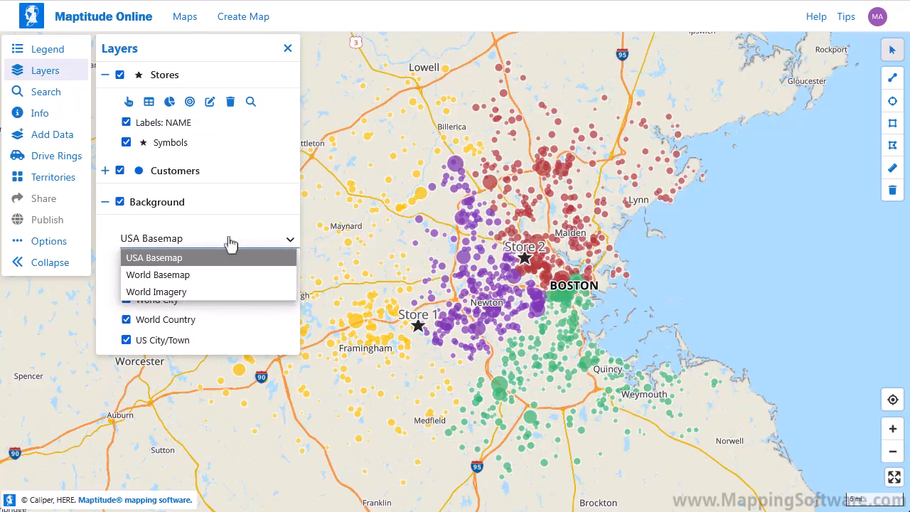
click(217, 295)
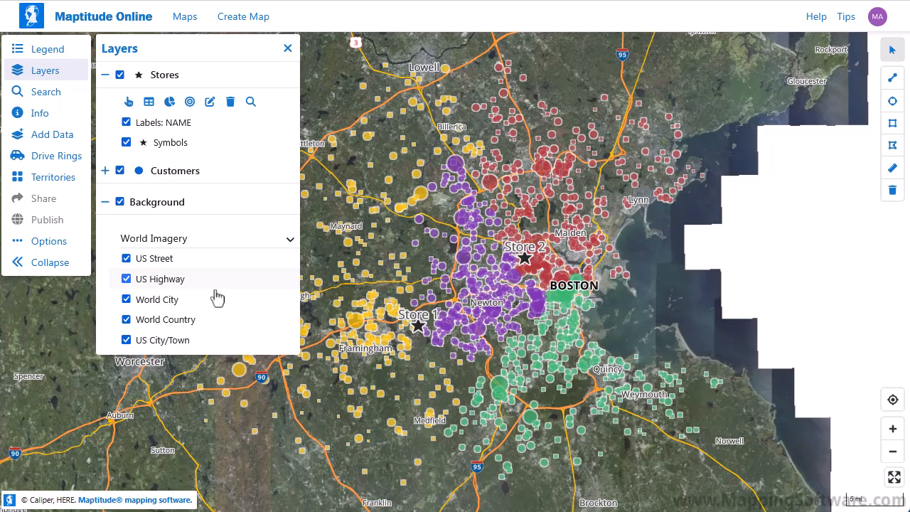
click(204, 243)
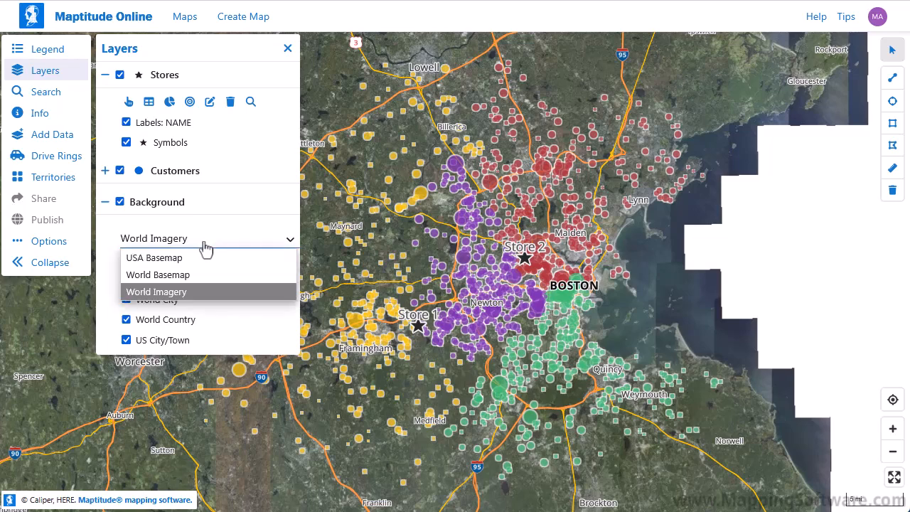
click(205, 262)
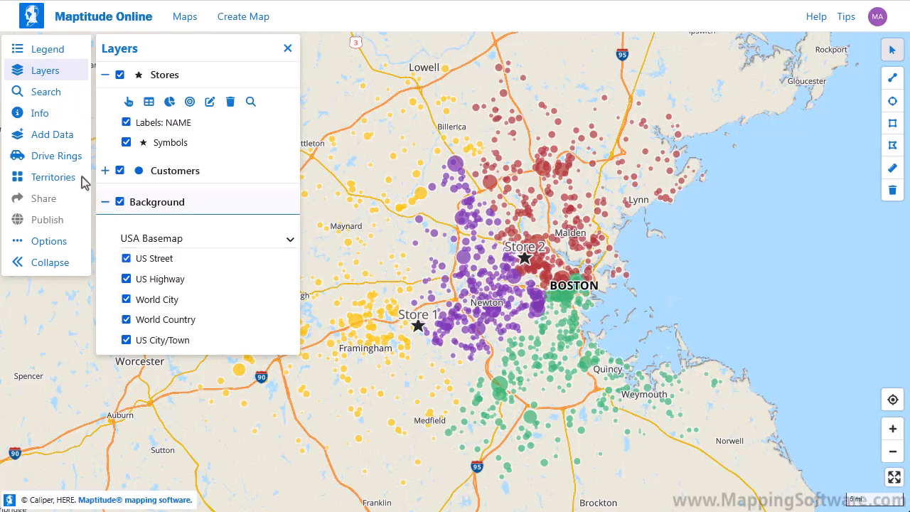
- Look at the data-adding options and the base layer choices for boundaries, and return to the map without adding anything
click(52, 135)
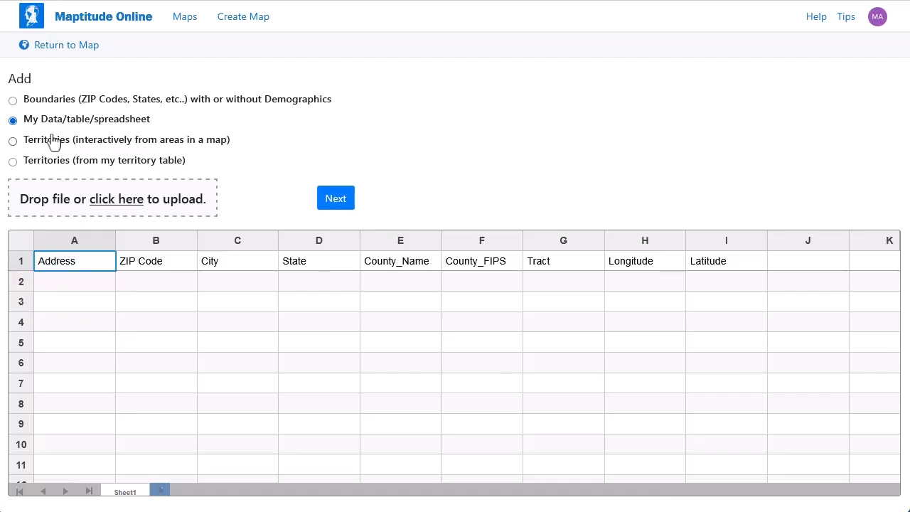
click(71, 103)
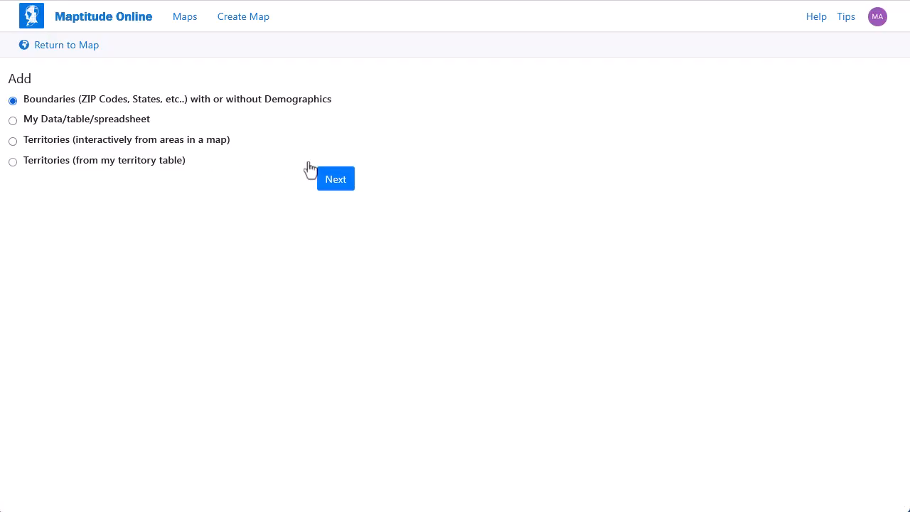
click(324, 182)
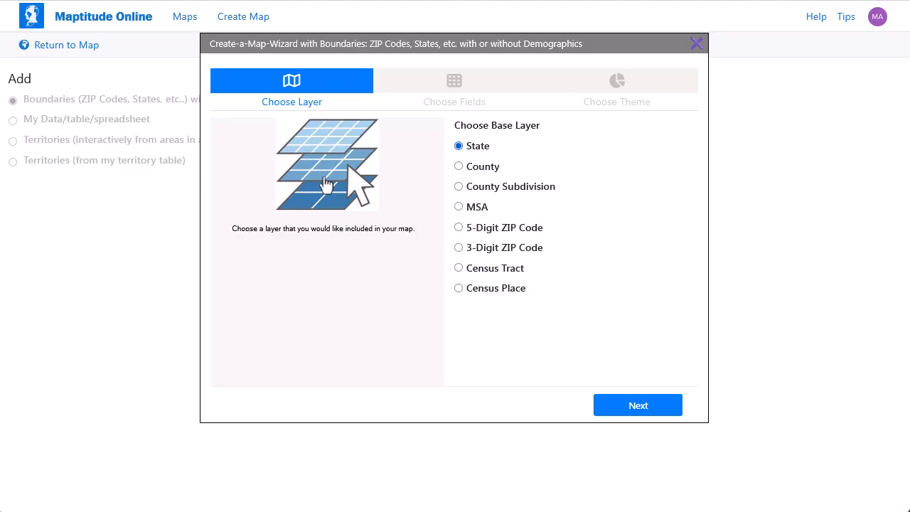
click(697, 44)
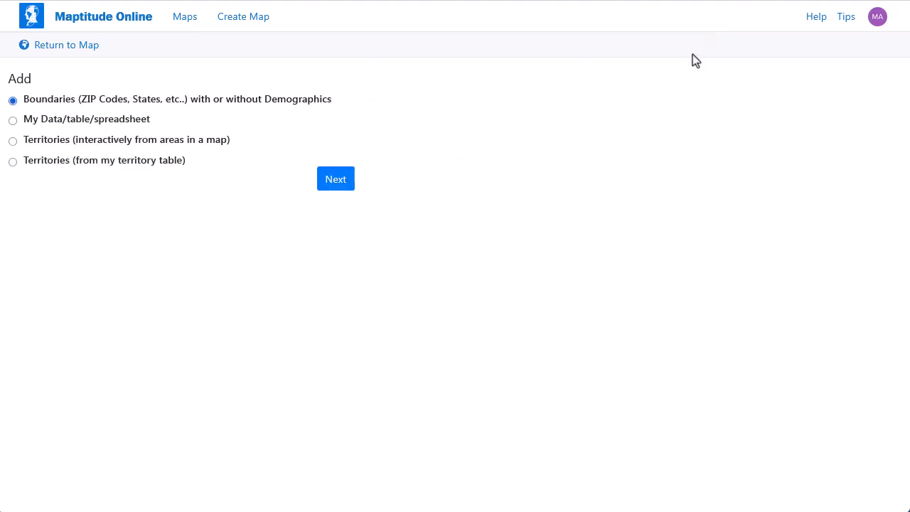
click(69, 46)
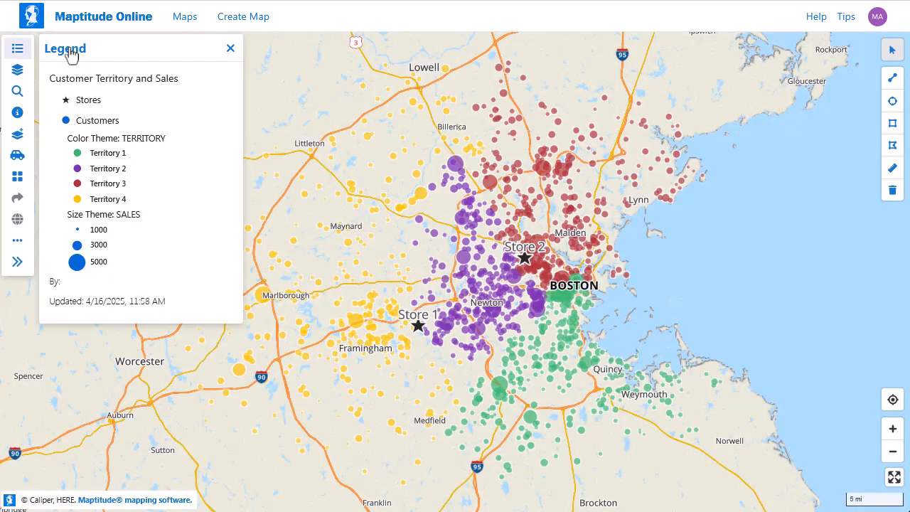
- Inspect the feature information for two Territory 4 customers northwest of Boston, Store 1, and the Customers records at Store 1's location
click(17, 114)
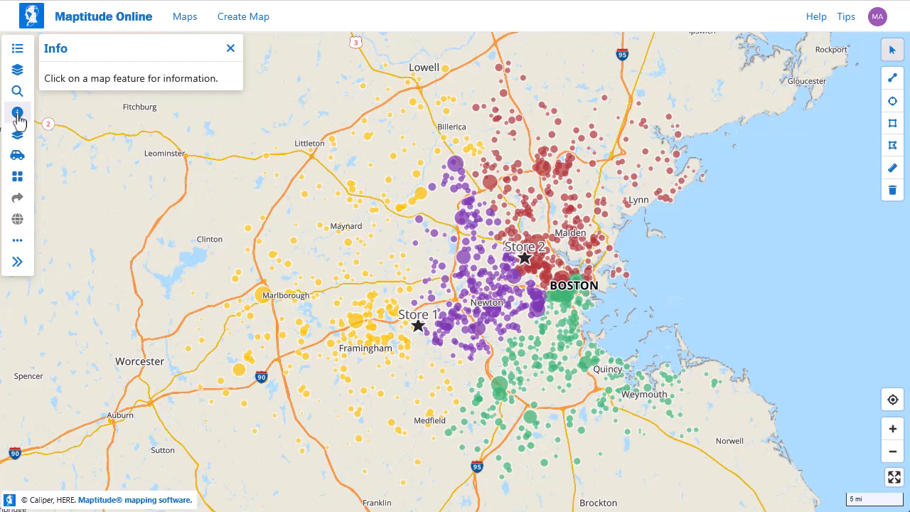
click(304, 198)
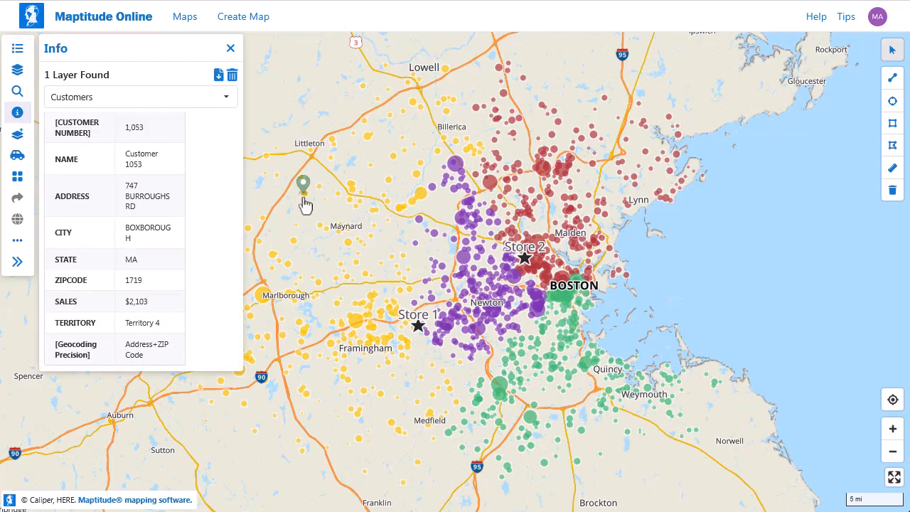
click(392, 157)
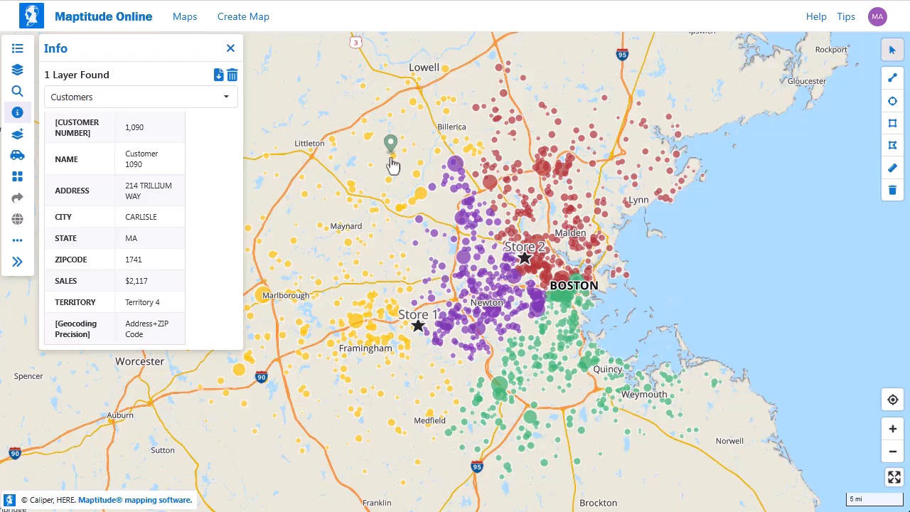
click(419, 334)
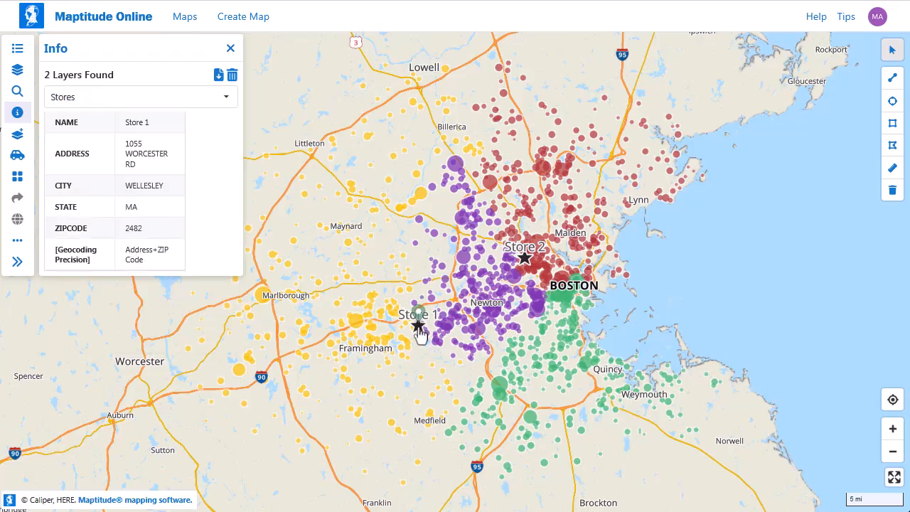
click(231, 105)
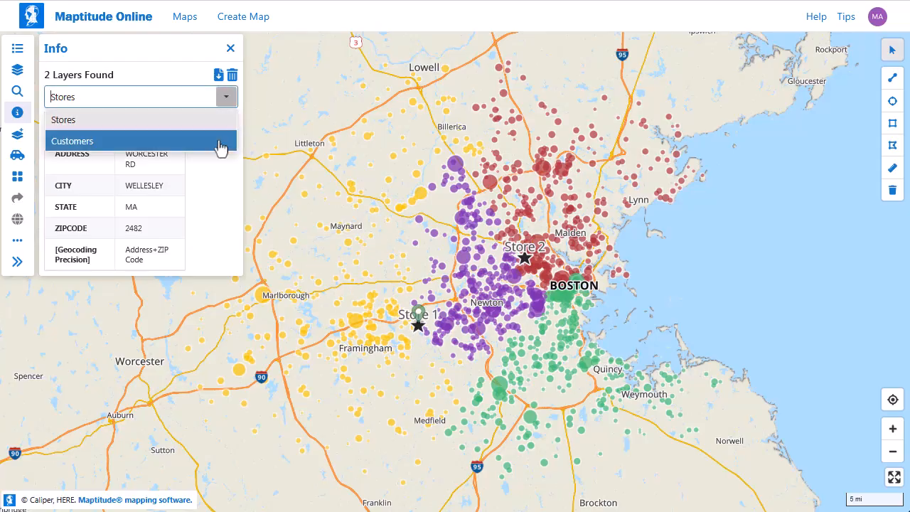
click(220, 141)
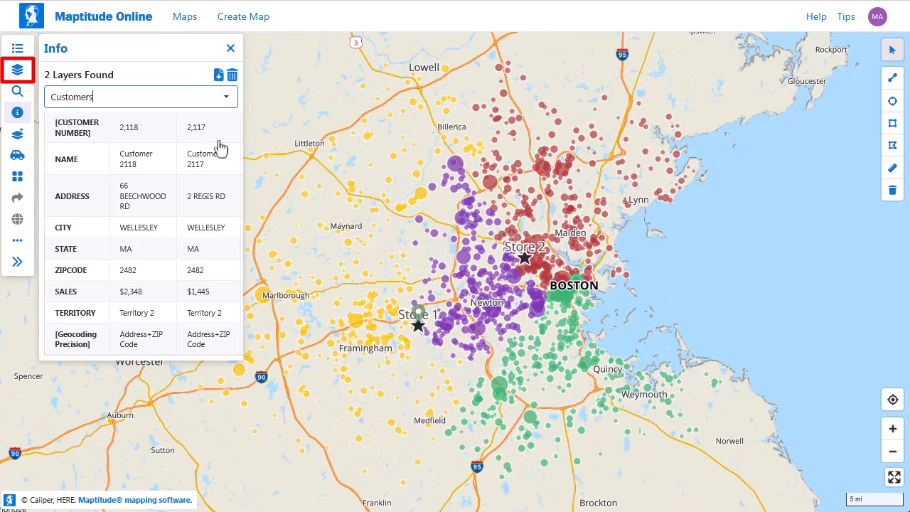
- Open the Customers layer's data table and filter it to sales greater than or equal to 4500
click(19, 71)
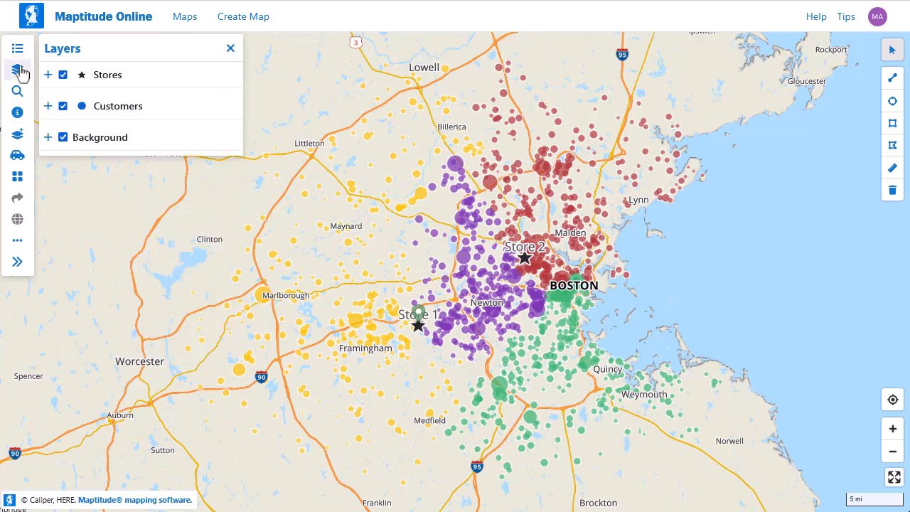
click(49, 108)
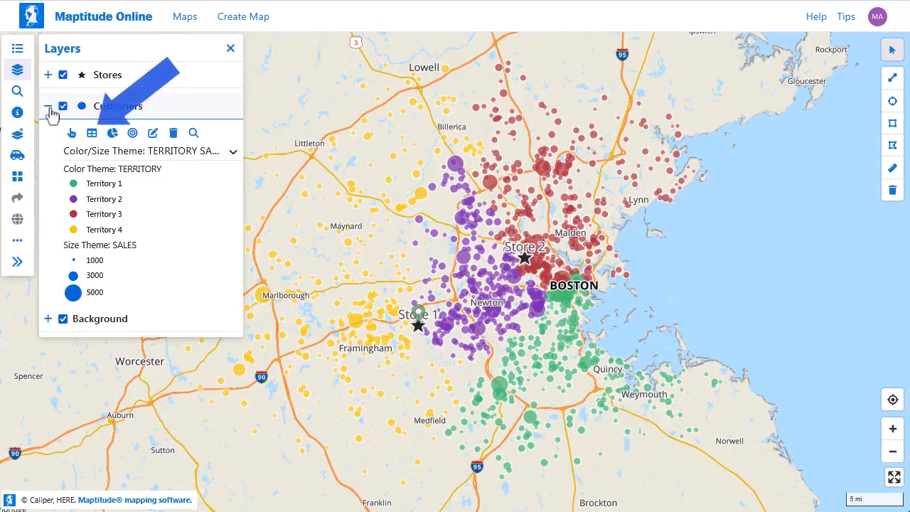
click(92, 135)
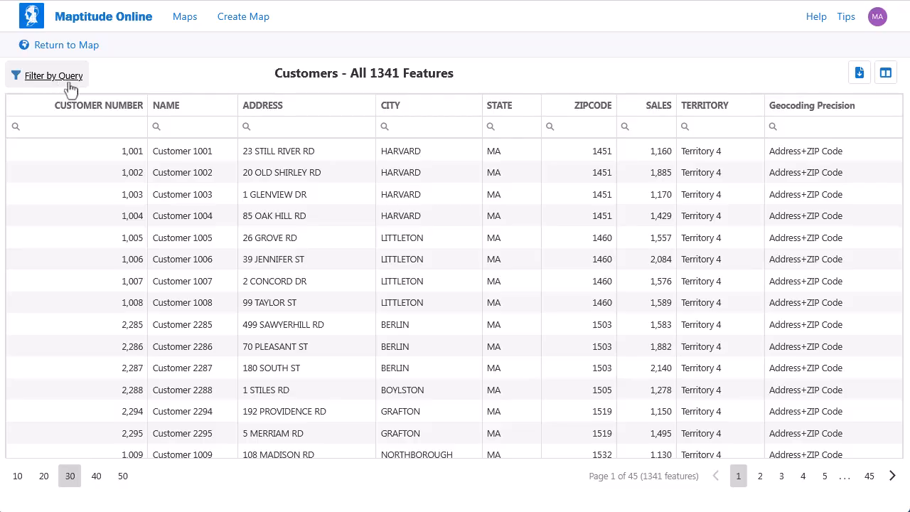
click(628, 140)
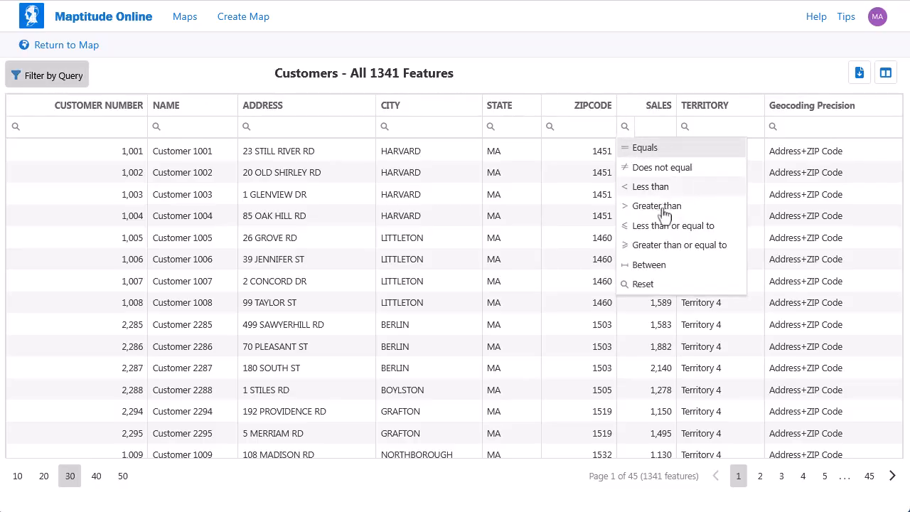
click(682, 245)
text(4500)
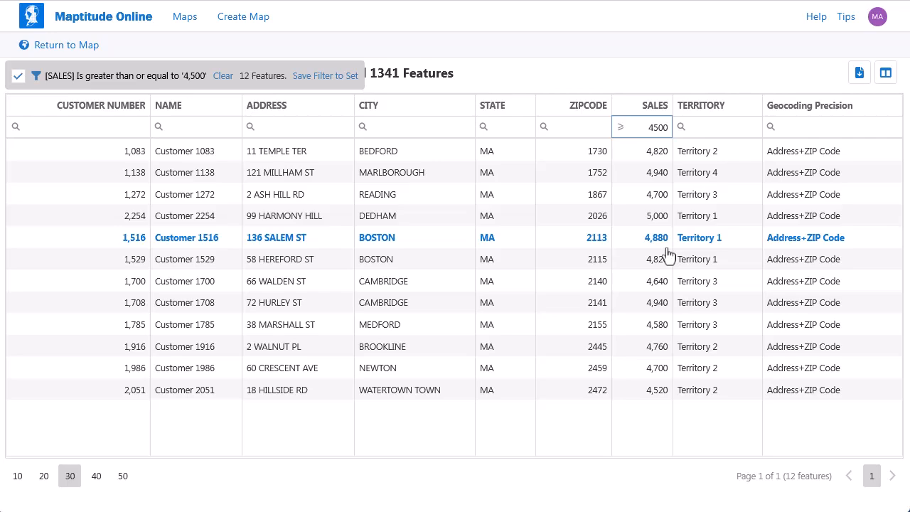
- Sort the filtered customer records by sales in descending order and return to the map
click(648, 112)
click(649, 112)
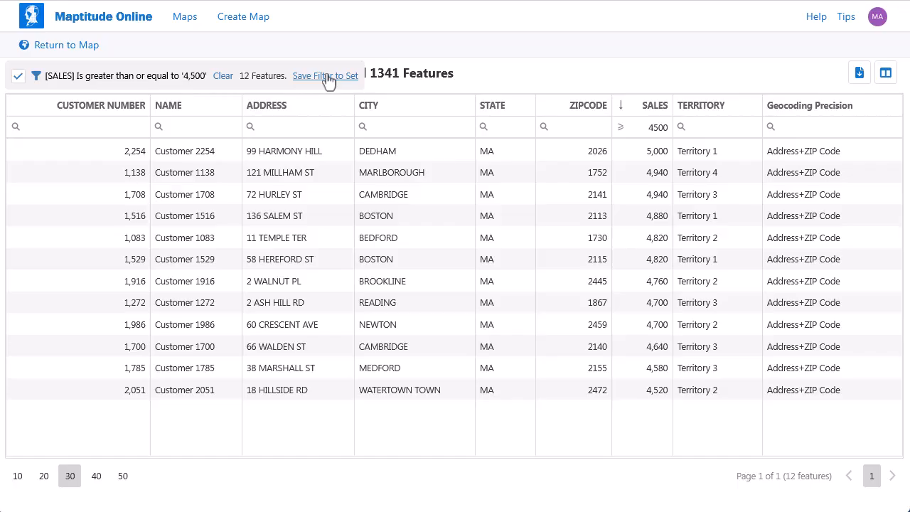
click(74, 47)
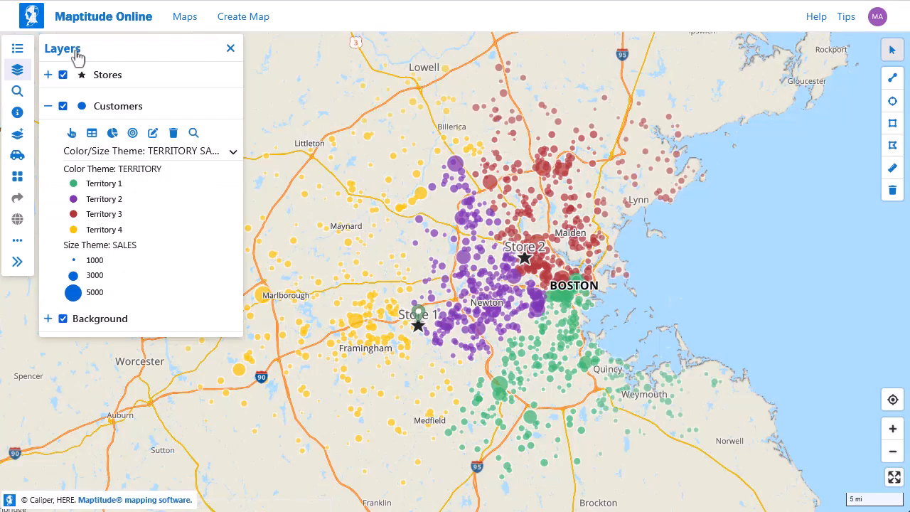
- Review the map's settings for sharing with subscribers and publishing as a public URL, plus its general options, without changing anything
click(18, 262)
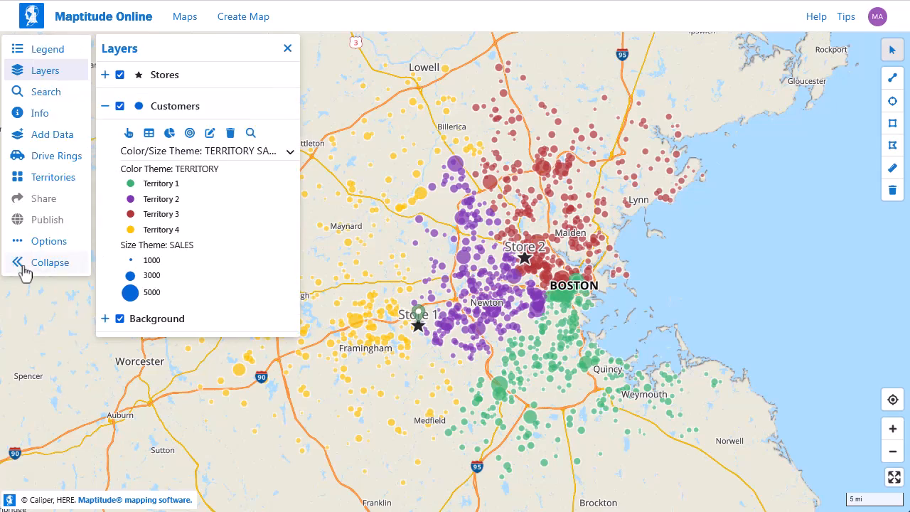
click(54, 199)
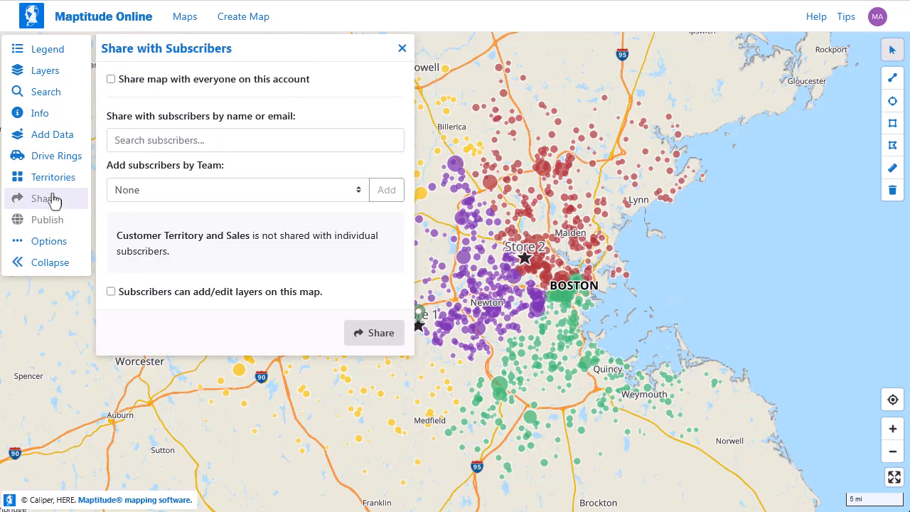
click(401, 48)
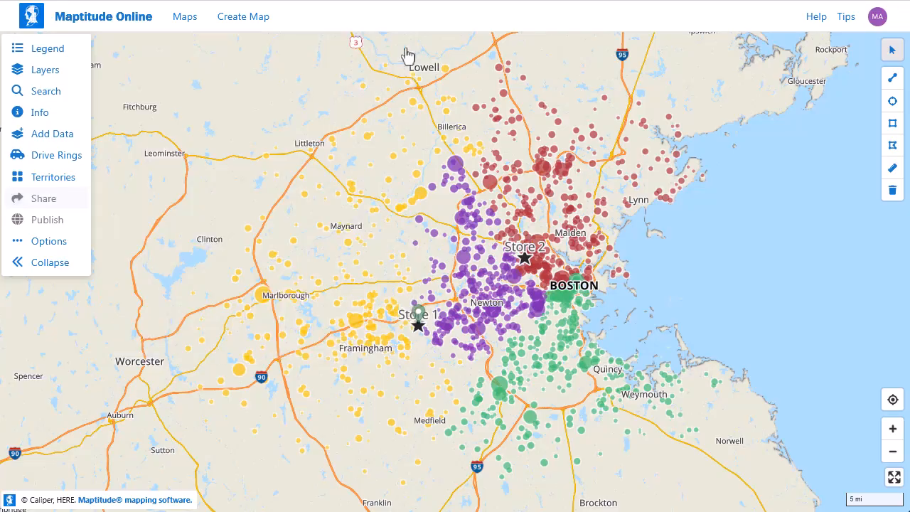
click(62, 225)
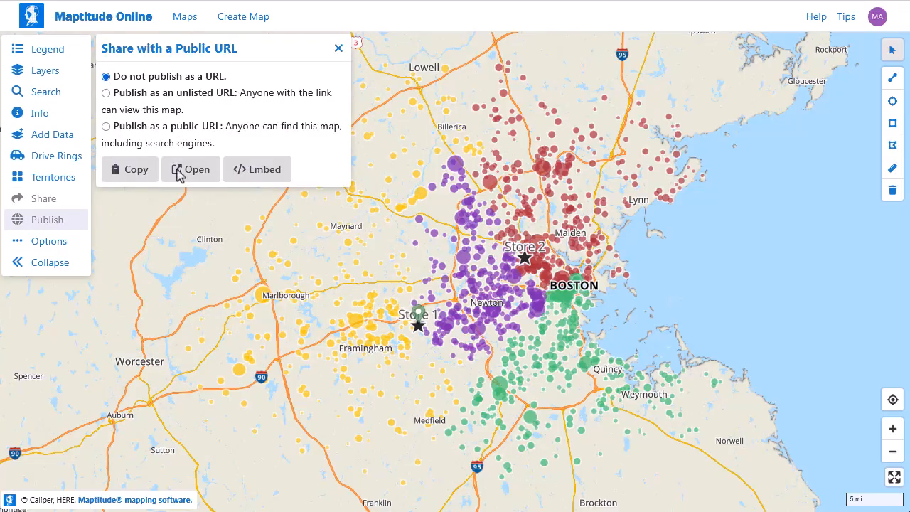
click(337, 49)
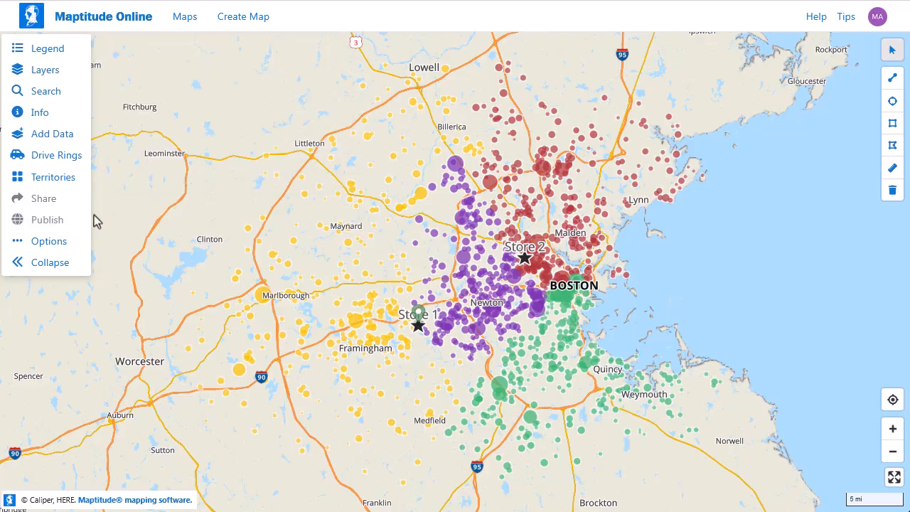
click(56, 242)
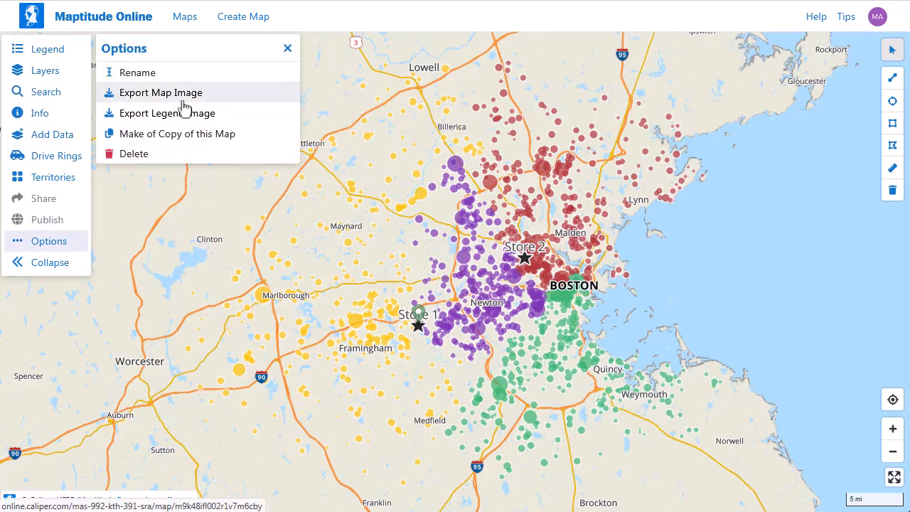
click(288, 50)
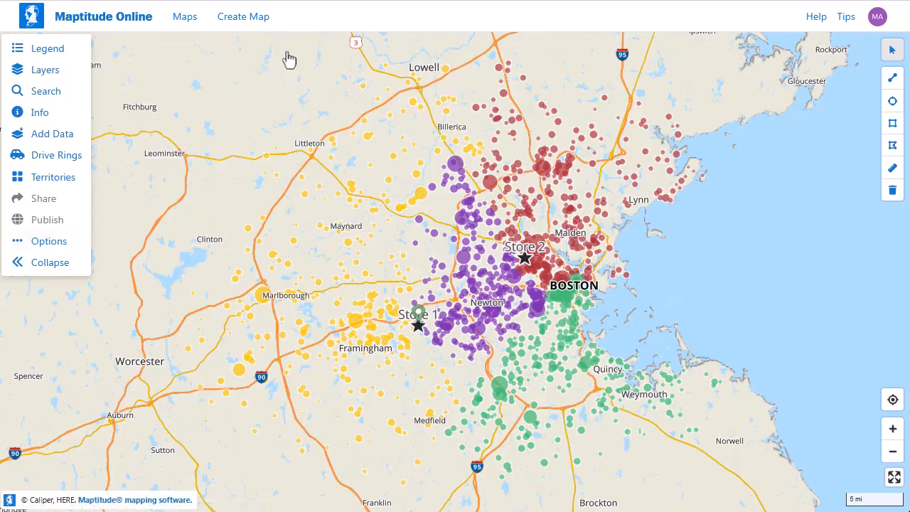